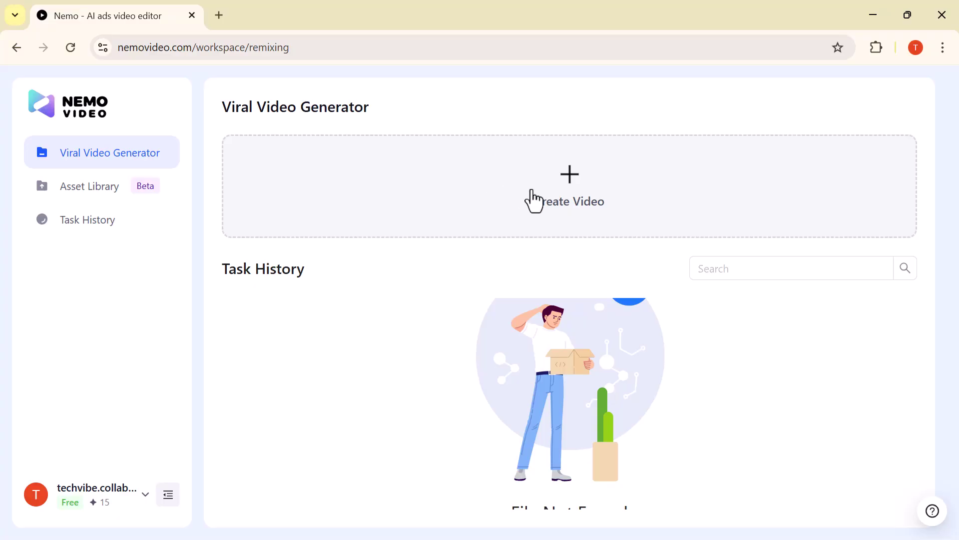
# Start a new video task named 'watch ad' with the product 'watch'.
pyautogui.click(550, 214)
pyautogui.write('watch ad')
pyautogui.click(339, 284)
pyautogui.write('watch')
pyautogui.press('Return')
# Attach four video files from Downloads as the task's source videos.
pyautogui.scroll(-1, 407, 423)
pyautogui.click(423, 448)
pyautogui.moveTo(461, 210); pyautogui.dragTo(144, 160)
pyautogui.click(825, 512)
# Submit the watch ad task and review its product analysis.
pyautogui.click(632, 495)
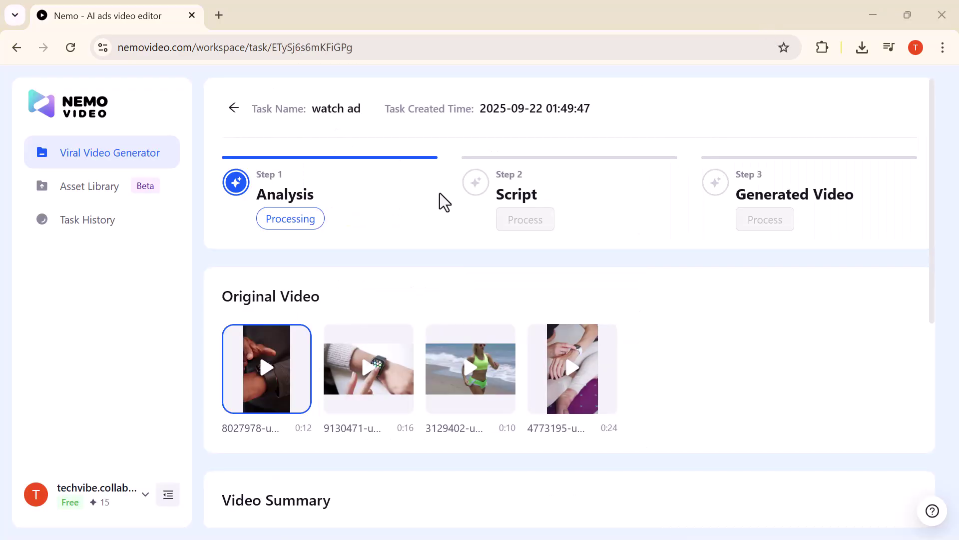
pyautogui.scroll(-4, 439, 193)
pyautogui.scroll(3, 644, 163)
pyautogui.scroll(-15, 427, 226)
pyautogui.scroll(8, 427, 226)
pyautogui.scroll(5, 427, 226)
# Run Step 2 processing to generate the watch ad scripts.
pyautogui.click(520, 222)
pyautogui.scroll(-5, 499, 343)
pyautogui.click(399, 479)
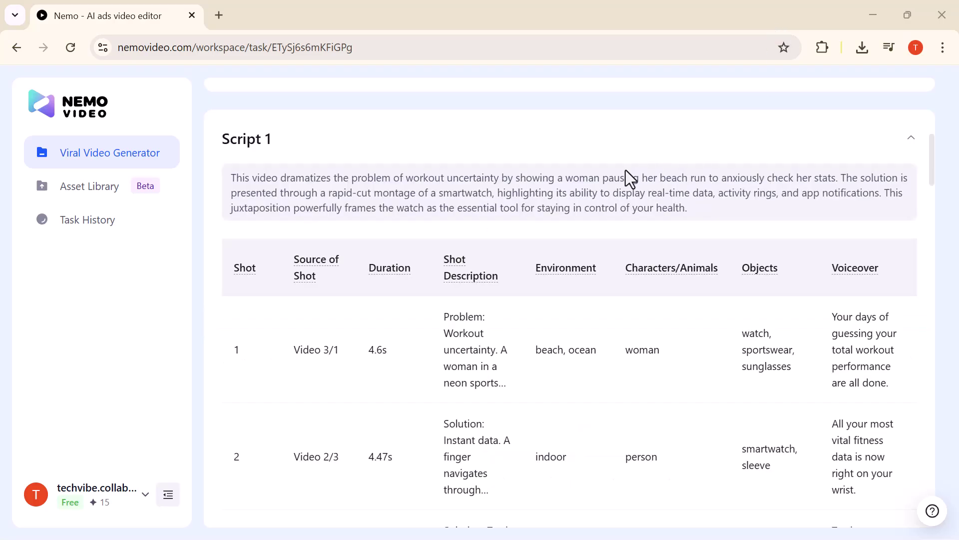
pyautogui.scroll(2, 626, 169)
pyautogui.scroll(-10, 625, 170)
pyautogui.scroll(-12, 626, 170)
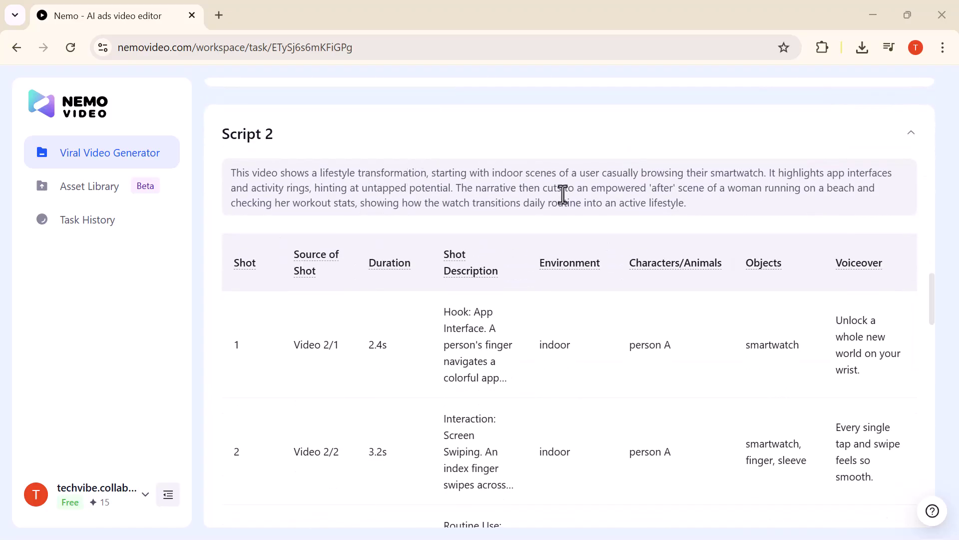
pyautogui.scroll(-15, 563, 195)
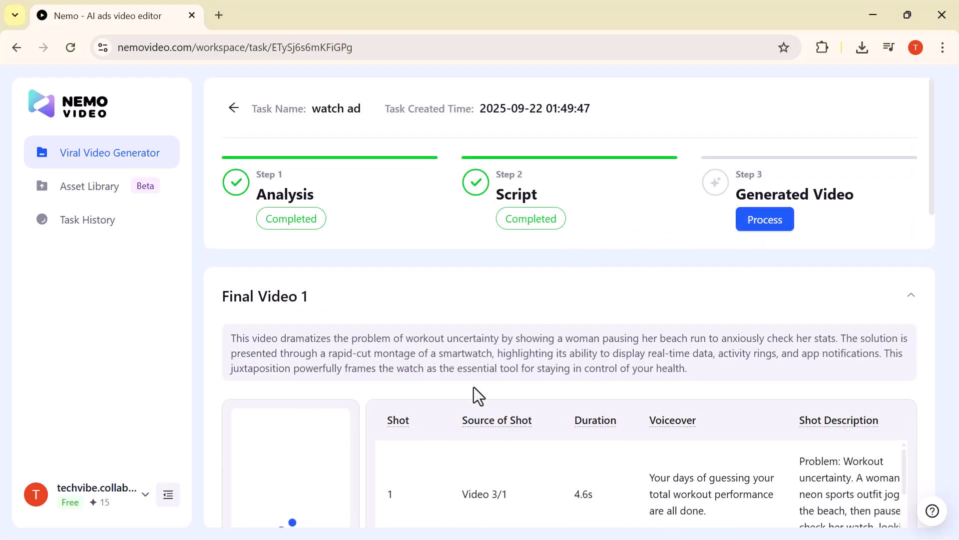
pyautogui.scroll(-5, 477, 395)
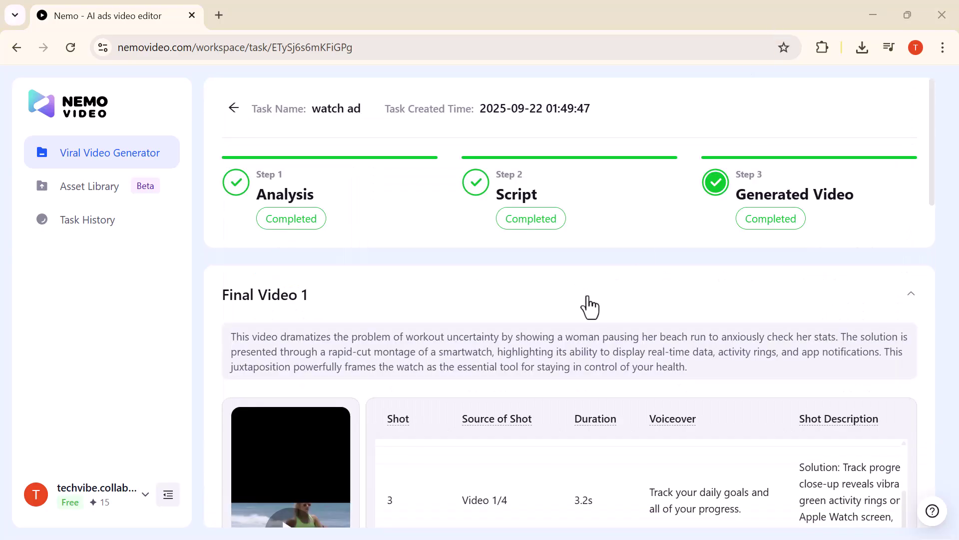
# Play the preview of Final Video 1 once it is ready.
pyautogui.scroll(-5, 572, 321)
pyautogui.scroll(-8, 572, 321)
pyautogui.scroll(-9, 372, 439)
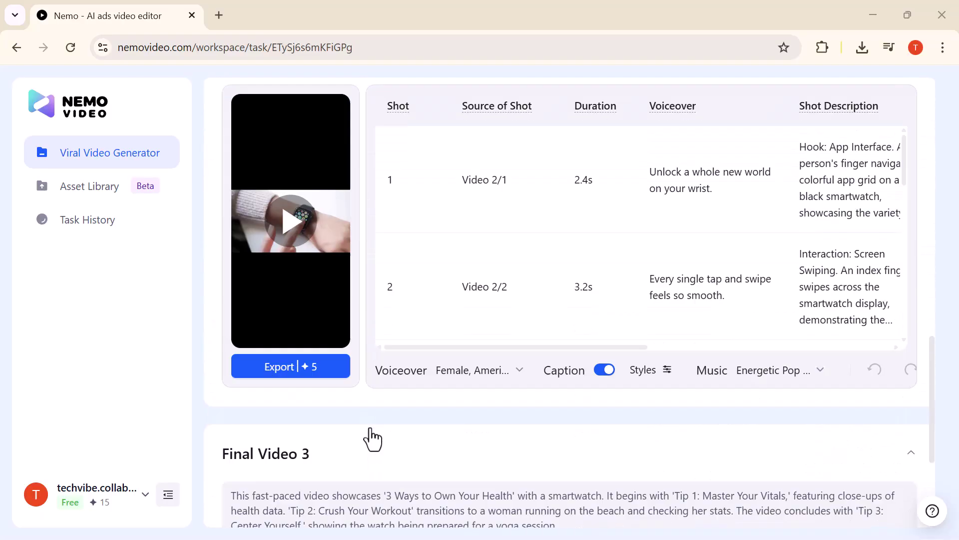
pyautogui.scroll(10, 365, 429)
pyautogui.click(285, 350)
pyautogui.scroll(-2, 305, 343)
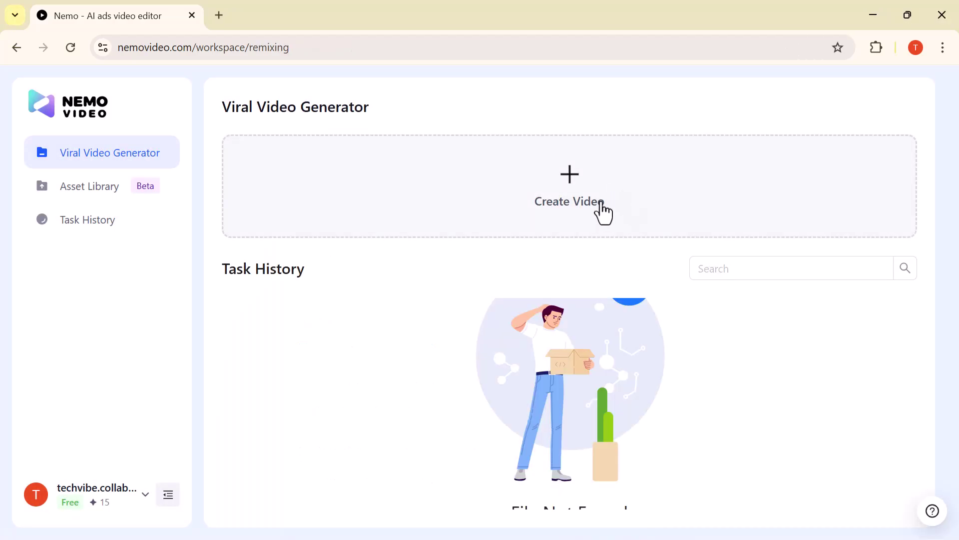
# Start another video task and set its product to 'camera'.
pyautogui.click(603, 213)
pyautogui.click(484, 215)
pyautogui.click(374, 218)
pyautogui.click(362, 279)
pyautogui.write('camera')
pyautogui.press('Return')
pyautogui.click(565, 348)
# Attach three video files from Downloads and submit the camera task.
pyautogui.scroll(-1, 403, 456)
pyautogui.click(420, 445)
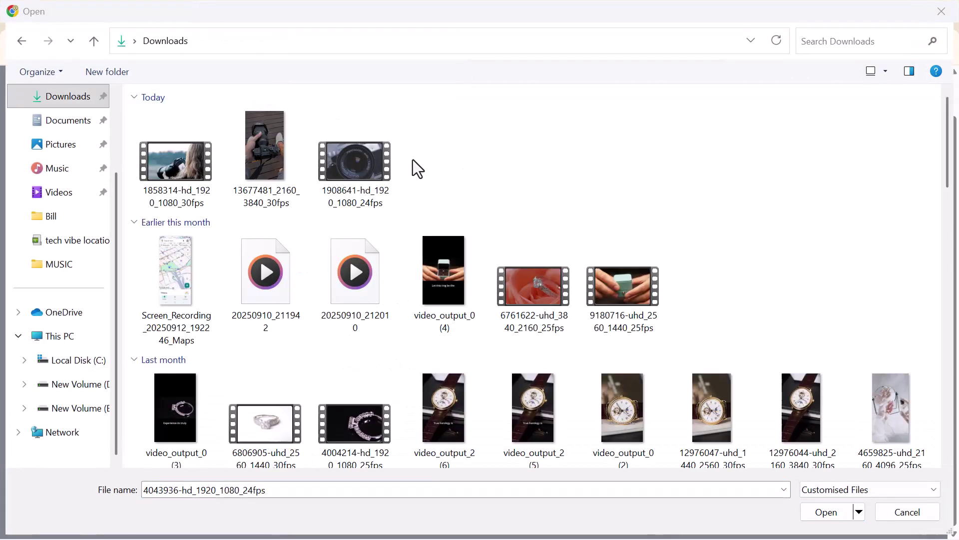
pyautogui.moveTo(413, 160); pyautogui.dragTo(170, 175)
pyautogui.click(820, 512)
pyautogui.scroll(-3, 501, 389)
pyautogui.click(632, 498)
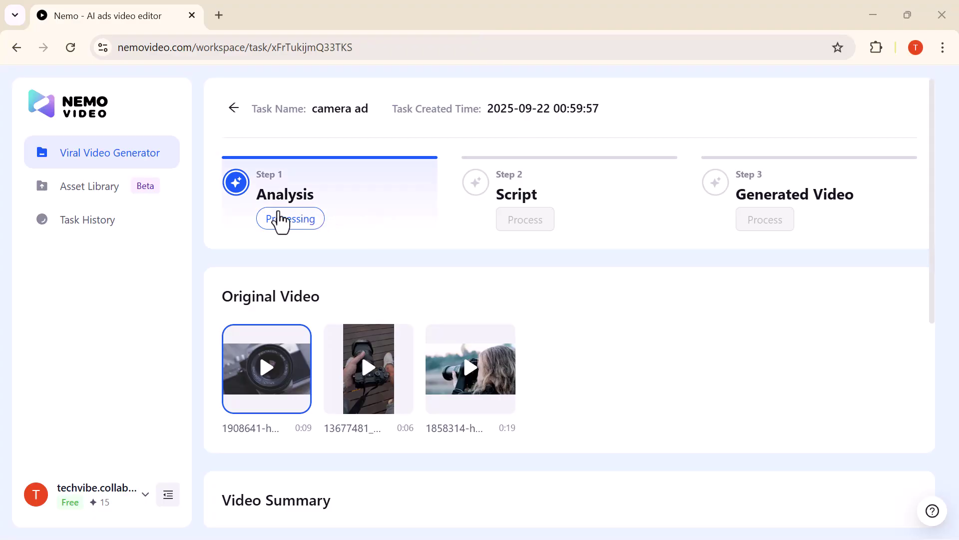
# Review the camera analysis, then generate scripts from the Selling Point form.
pyautogui.scroll(-6, 358, 275)
pyautogui.scroll(4, 358, 274)
pyautogui.scroll(-5, 353, 240)
pyautogui.scroll(-3, 562, 321)
pyautogui.scroll(-2, 576, 288)
pyautogui.scroll(10, 488, 438)
pyautogui.scroll(1, 506, 360)
pyautogui.click(515, 224)
pyautogui.scroll(-2, 506, 295)
pyautogui.scroll(-1, 482, 424)
pyautogui.click(389, 488)
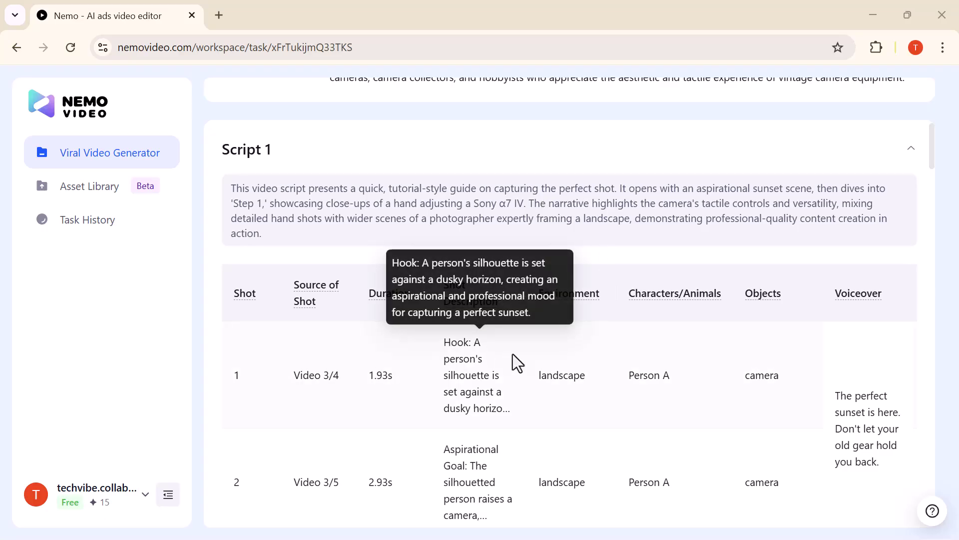
# Review Scripts 1–3, then start Step 3 to produce the final videos.
pyautogui.scroll(-5, 521, 352)
pyautogui.scroll(-15, 521, 351)
pyautogui.scroll(-5, 521, 352)
pyautogui.scroll(-12, 496, 430)
pyautogui.scroll(-13, 495, 431)
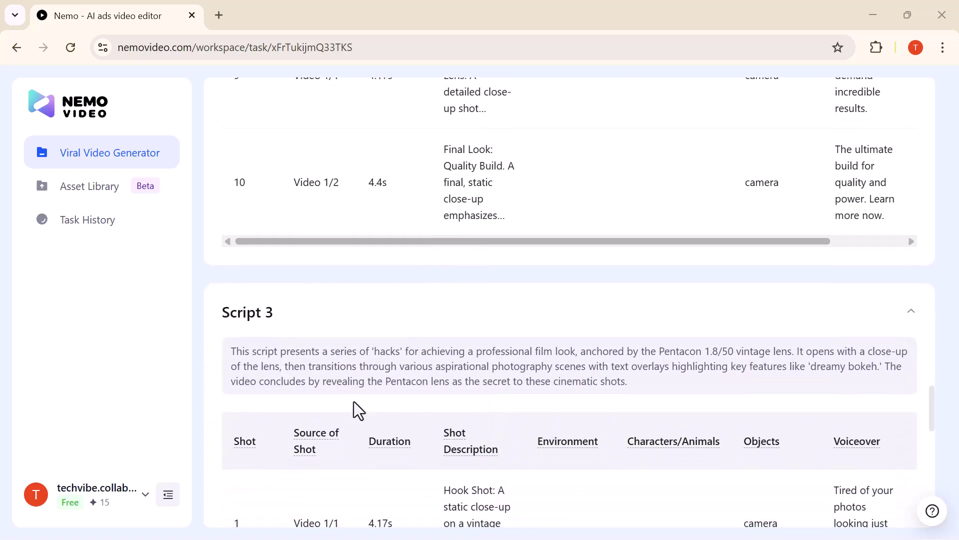
pyautogui.scroll(-7, 600, 507)
pyautogui.press('Home')
pyautogui.click(763, 220)
# Scroll down through the camera task's Final Video sections.
pyautogui.scroll(-5, 377, 413)
pyautogui.scroll(-15, 319, 210)
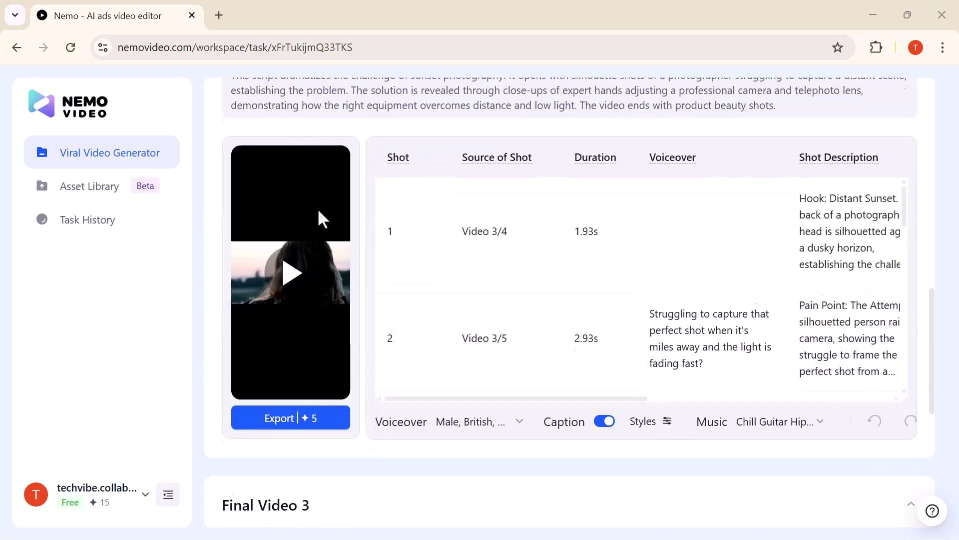
pyautogui.scroll(-7, 319, 212)
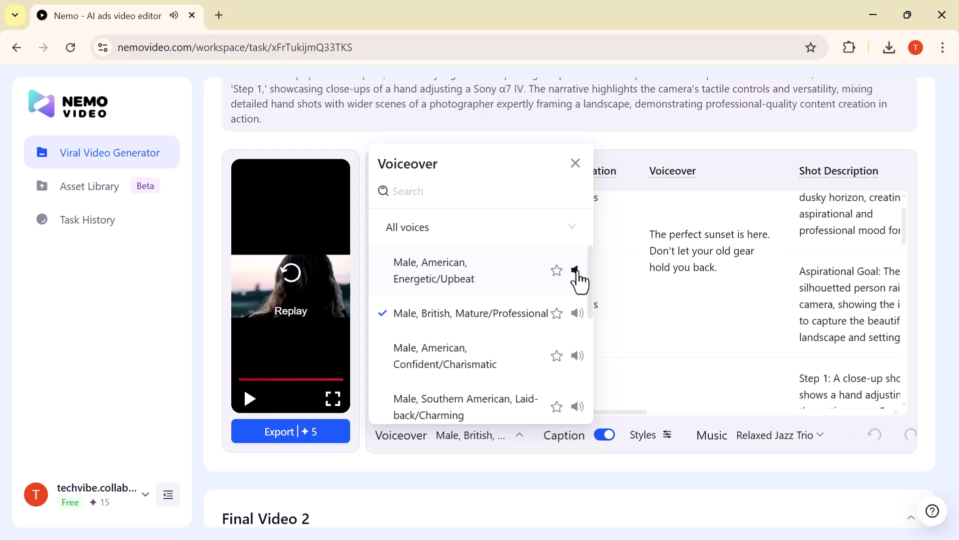
# Switch Final Video 1's voiceover to a male American voice and toggle captions off and back on.
pyautogui.click(525, 369)
pyautogui.click(604, 419)
pyautogui.click(606, 419)
# Open the Styles popup beside Final Video 1's Caption toggle.
pyautogui.click(666, 439)
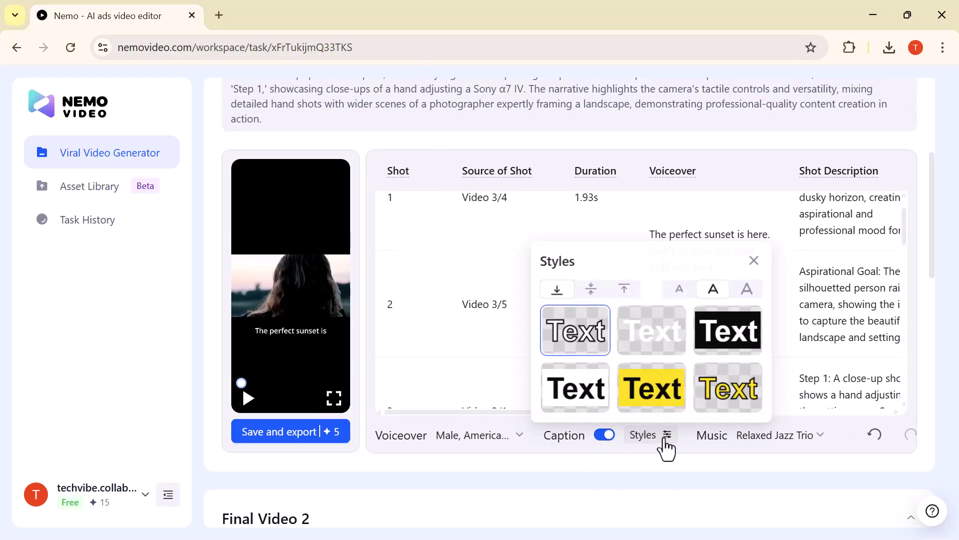